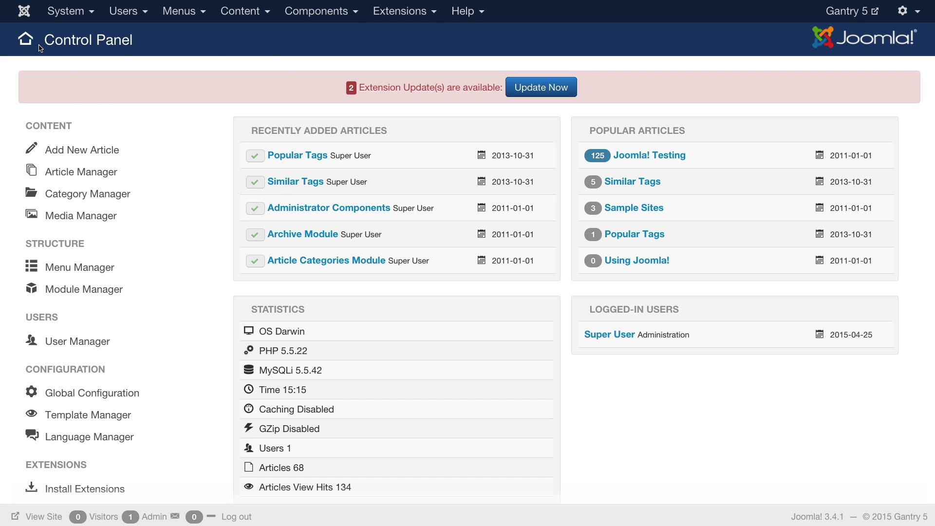
Open the Hydrogen theme's Menu Editor from the Gantry 5 Themes list, showing Mainmenu's Home, Login and Sample Sites
scroll(209, 317, "down", 2)
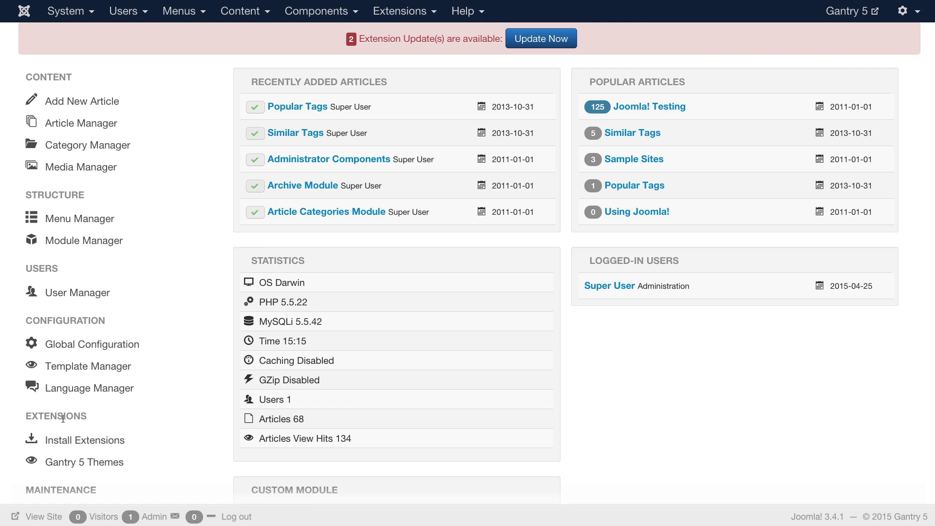
left_click(81, 463)
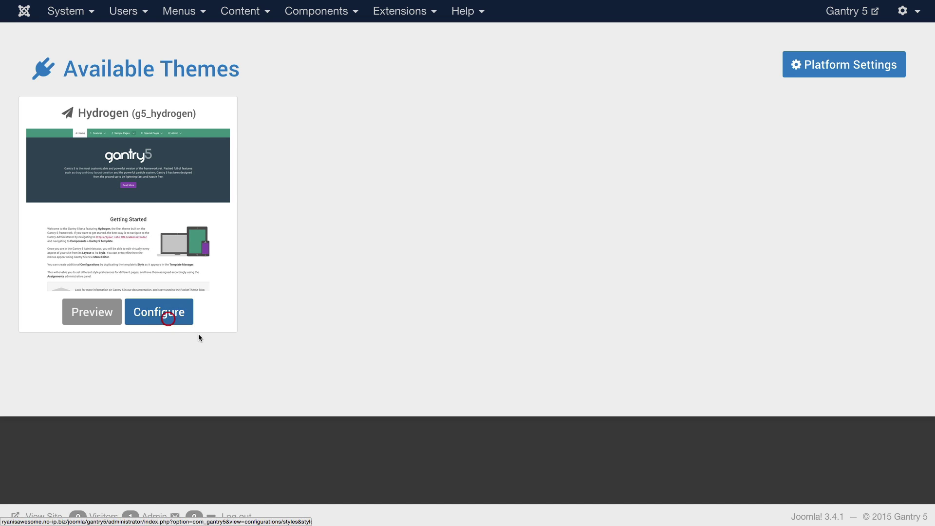
left_click(166, 314)
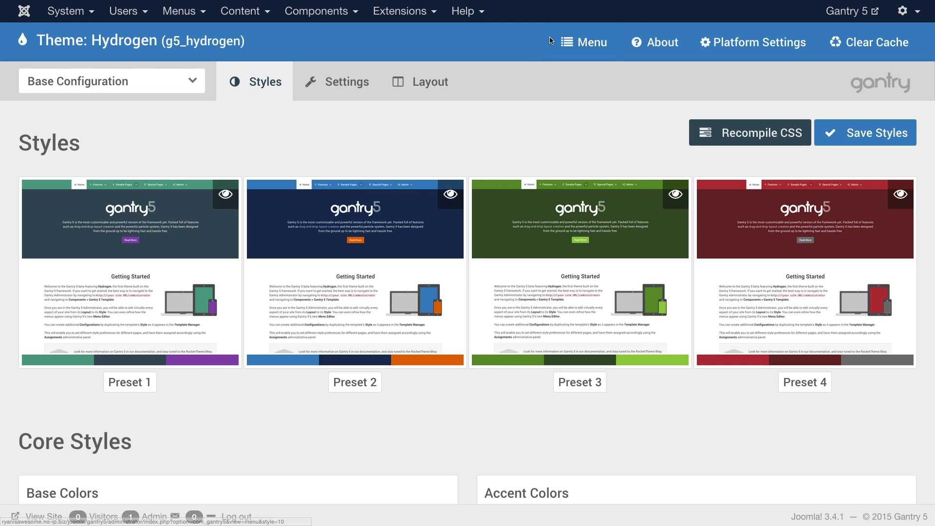
left_click(583, 43)
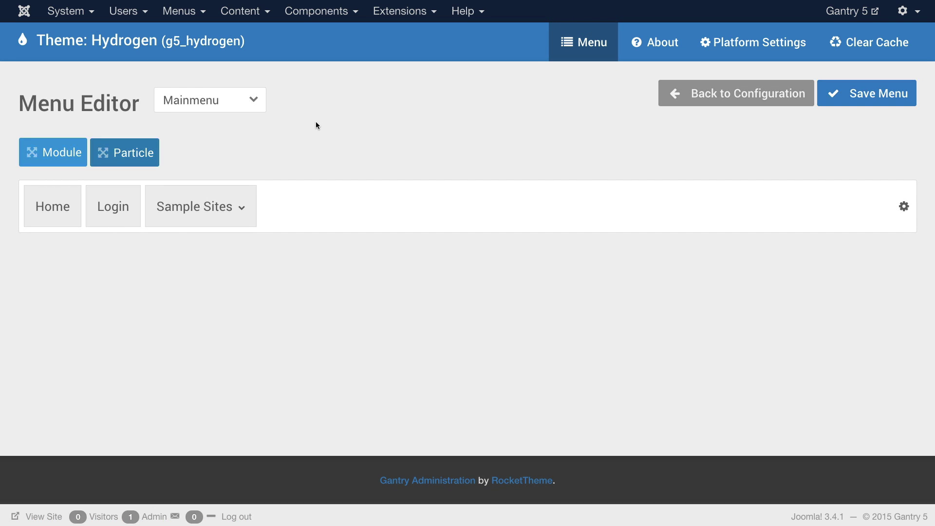
left_click(724, 91)
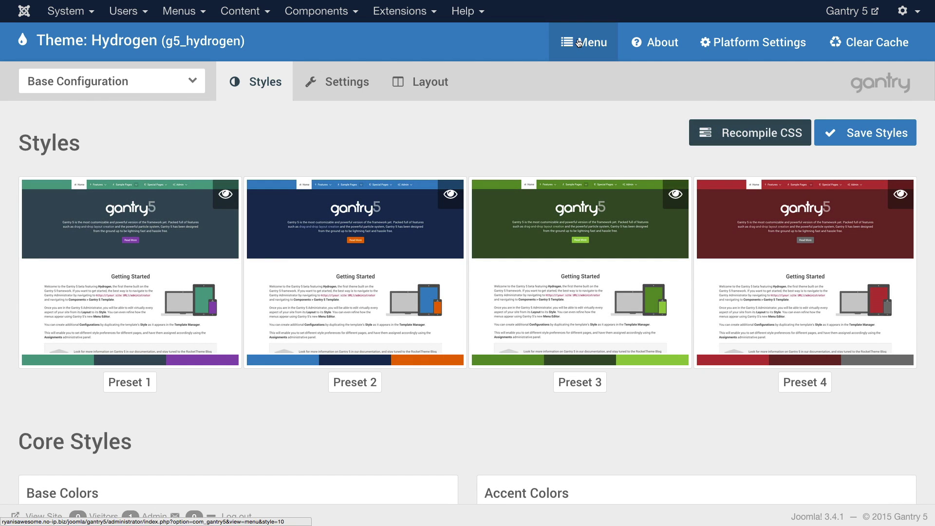
left_click(578, 42)
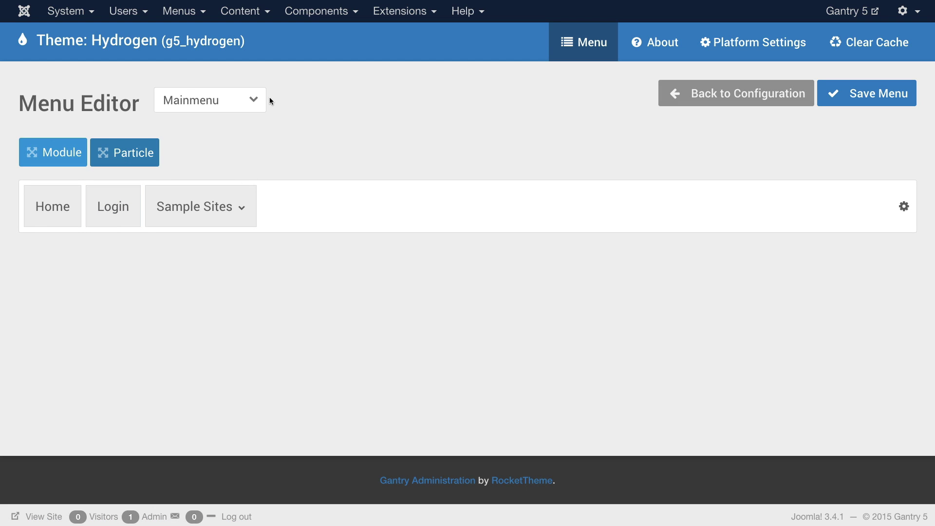
left_click(253, 99)
left_click(229, 124)
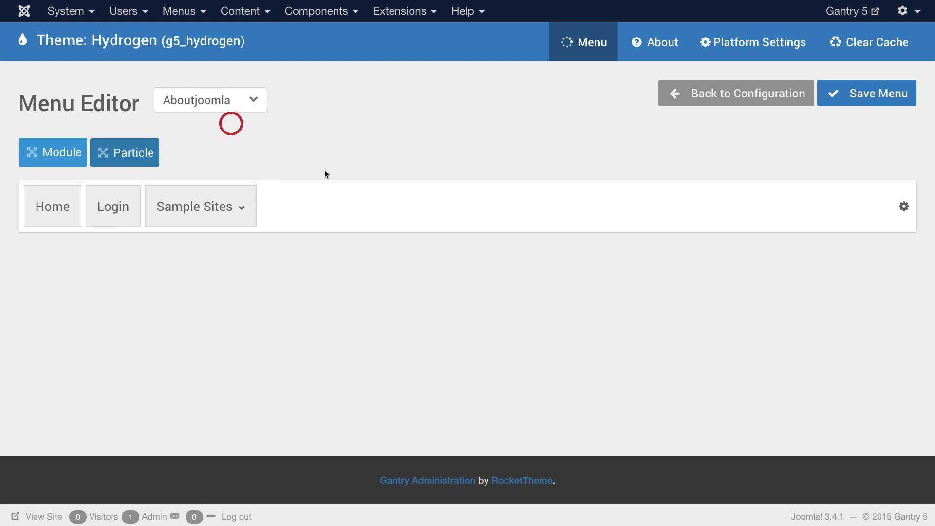
left_click(248, 98)
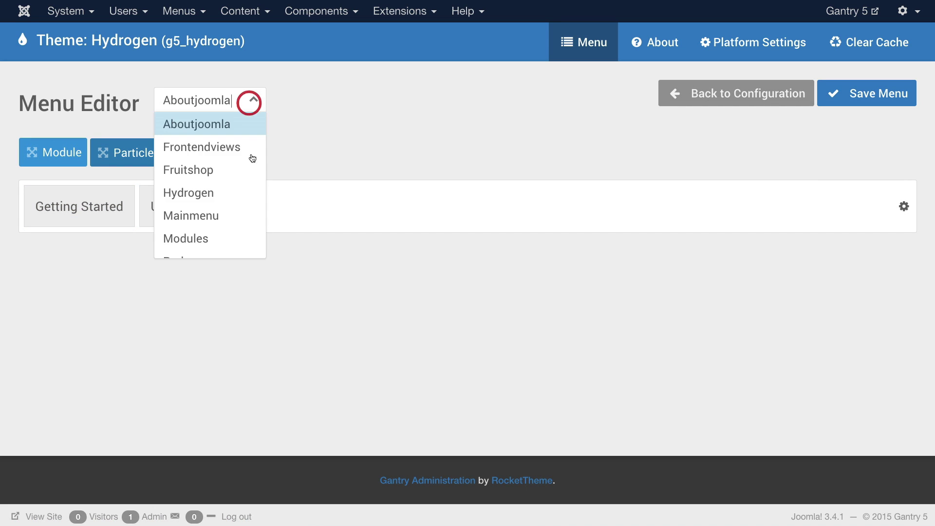
left_click(215, 195)
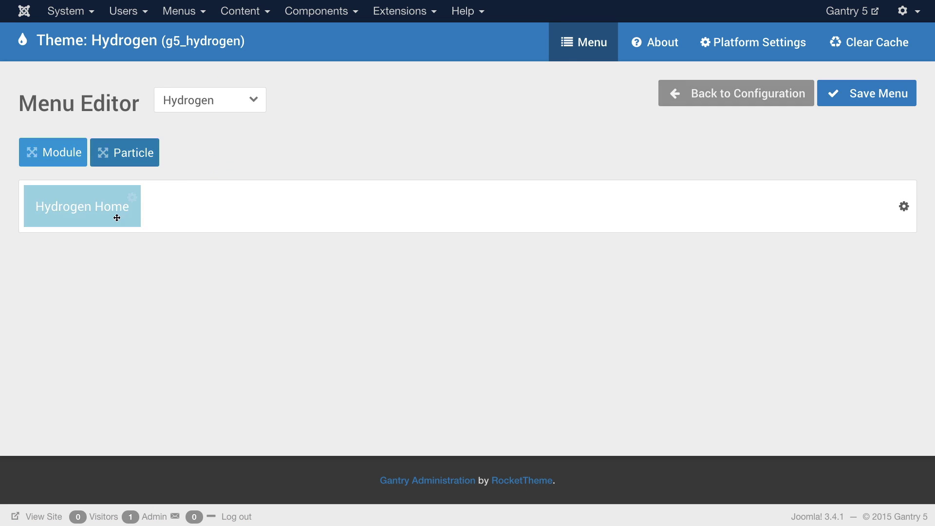
left_click(254, 100)
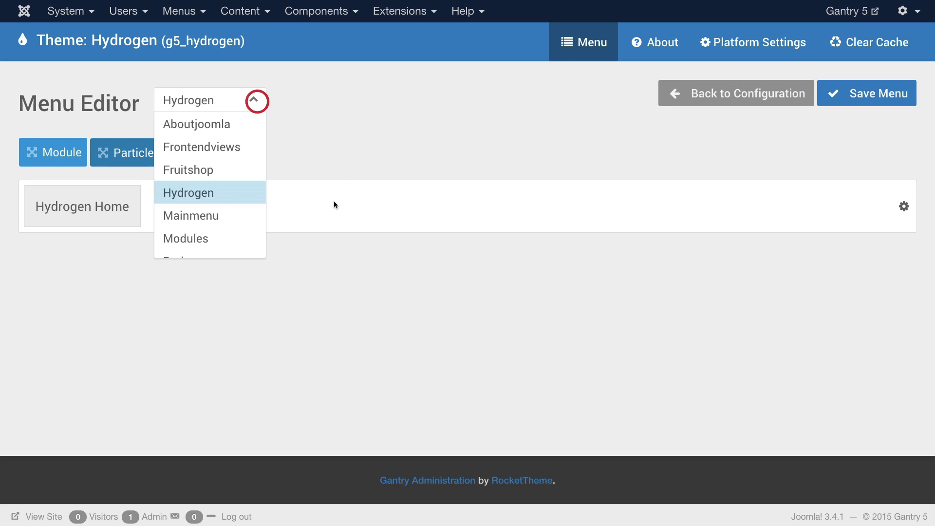
left_click(206, 215)
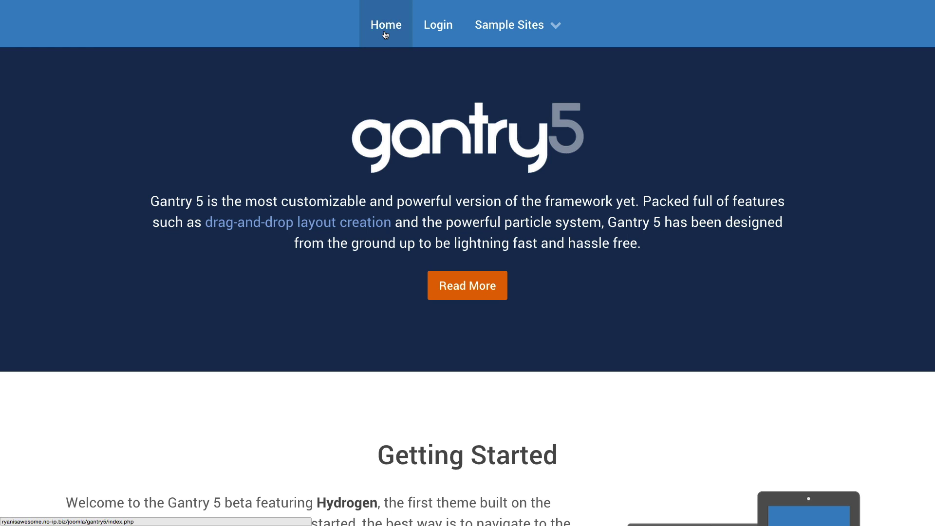
Rebuild the Sample Sites submenu as two 50% columns, Parks left and Shop right, and save the menu
mouse_move(474, 45)
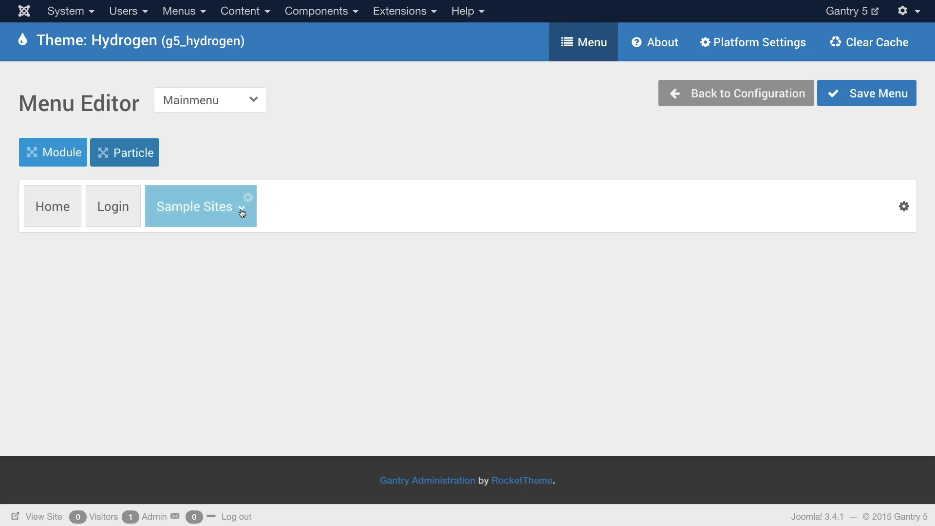
left_click(241, 211)
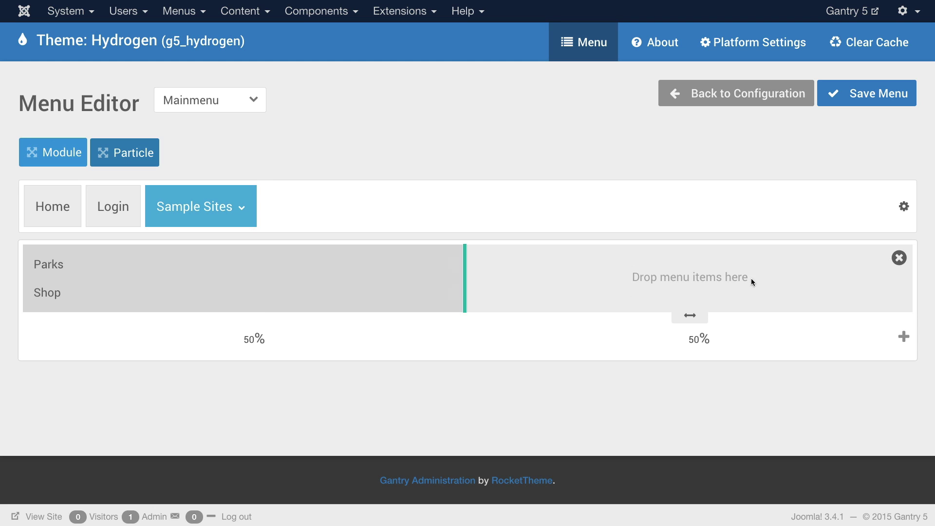
left_click(898, 258)
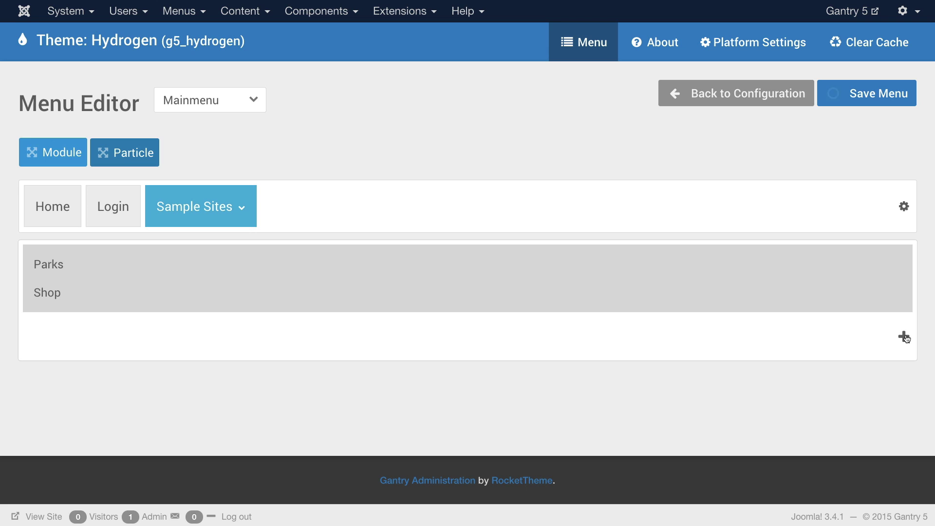
left_click(904, 337)
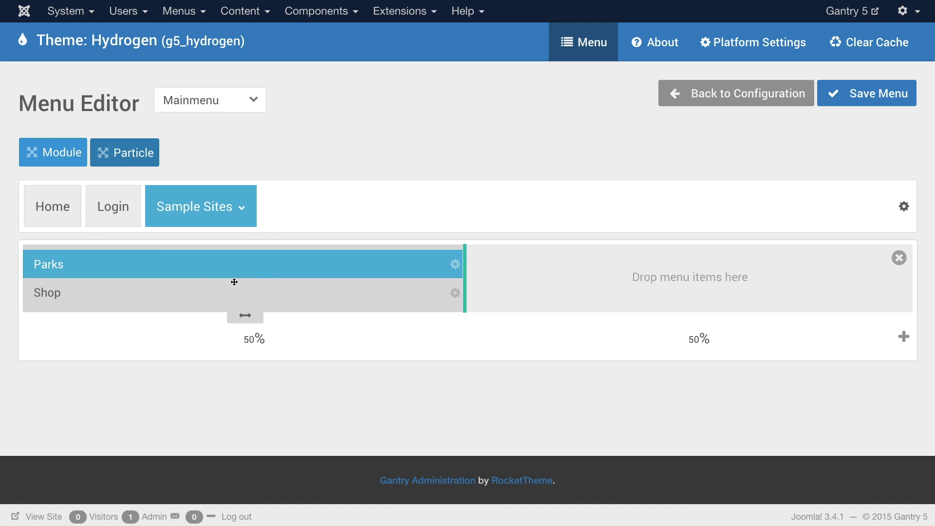
left_click_drag(42, 292, 494, 278)
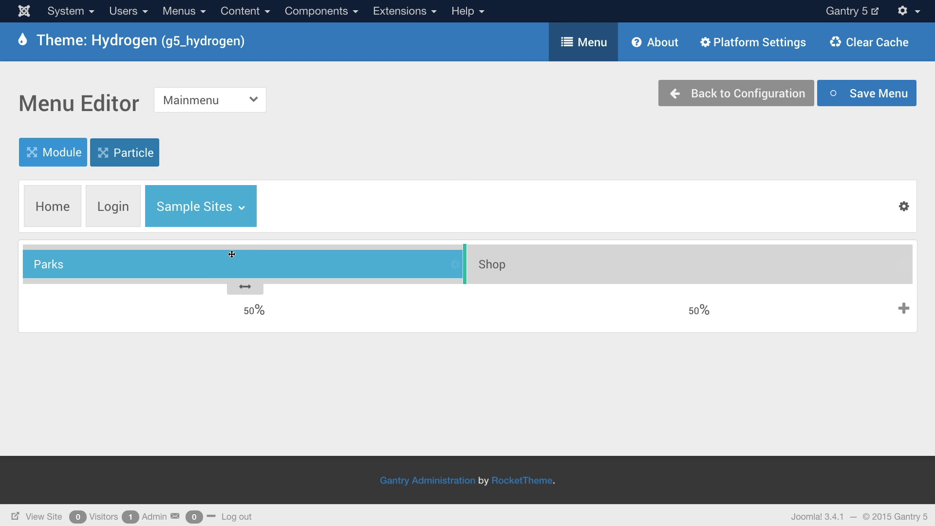
left_click(874, 96)
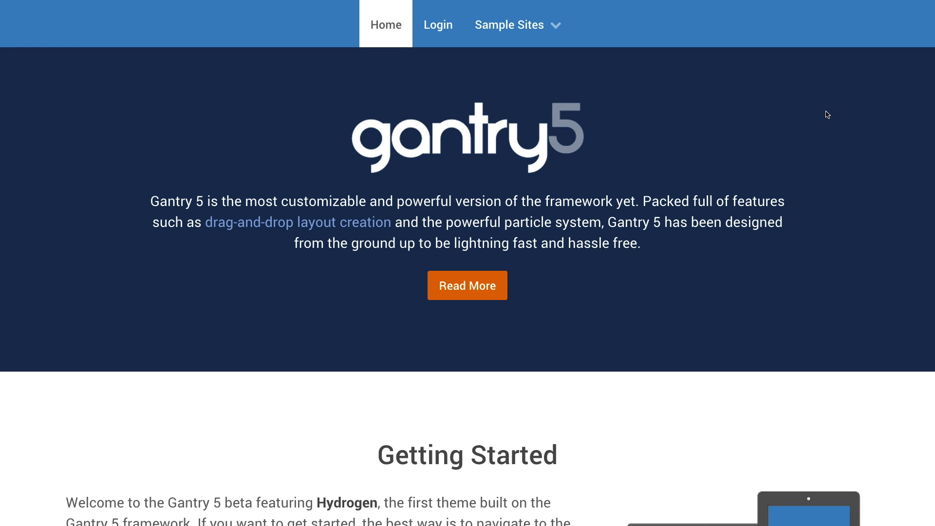
Check that the front-end Sample Sites dropdown shows Parks and Shop side by side
mouse_move(495, 27)
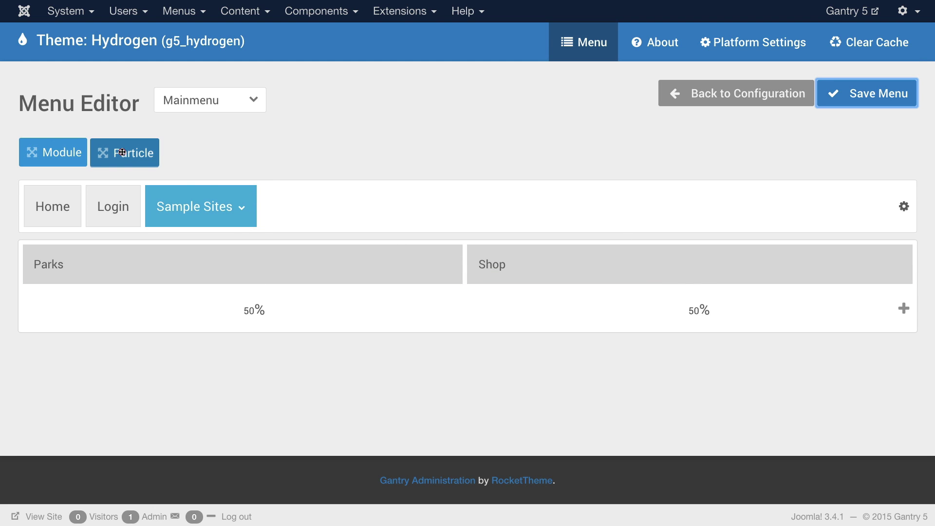
Place a Date particle under Shop, switch it on, and apply its settings
left_click_drag(122, 153, 508, 272)
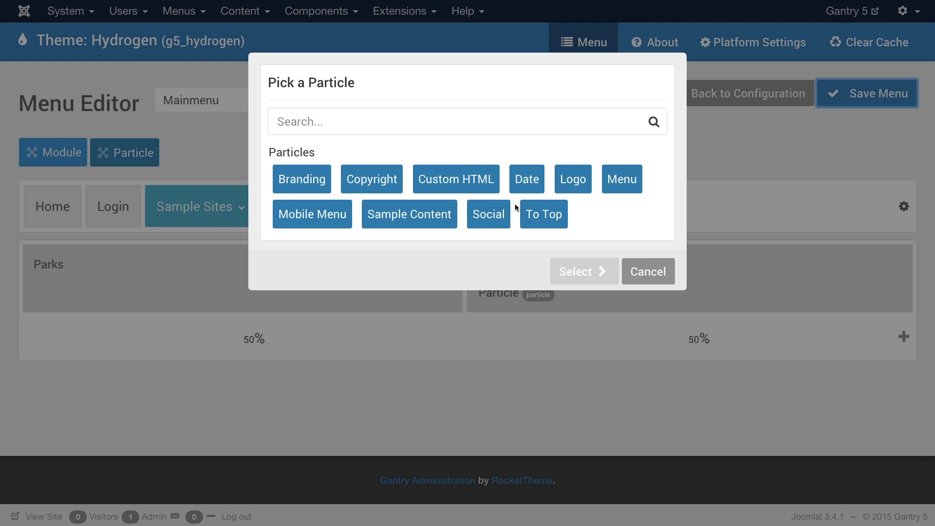
left_click(529, 181)
left_click(593, 274)
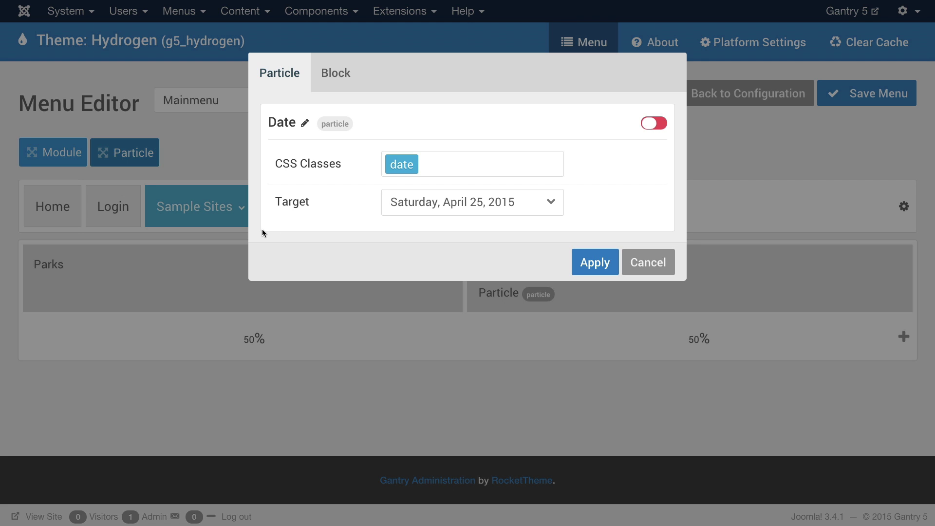
left_click(324, 75)
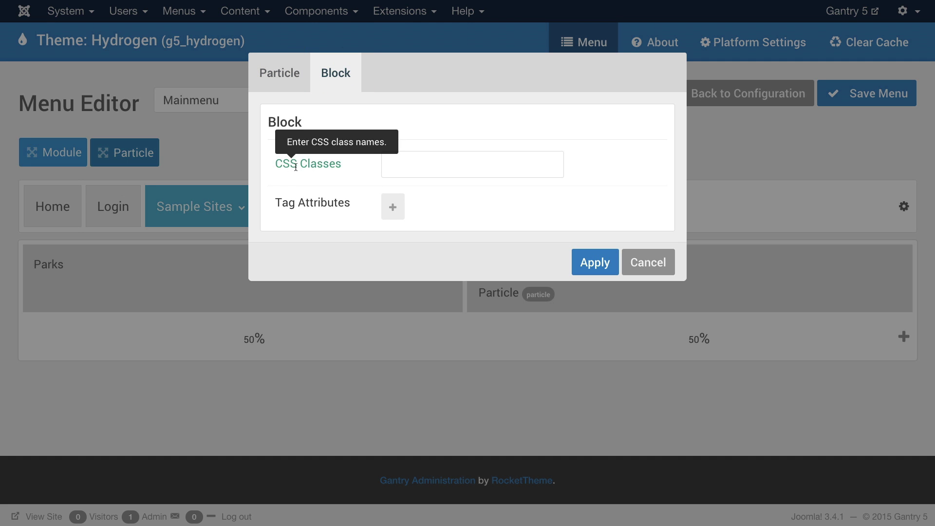
left_click(291, 79)
left_click(656, 124)
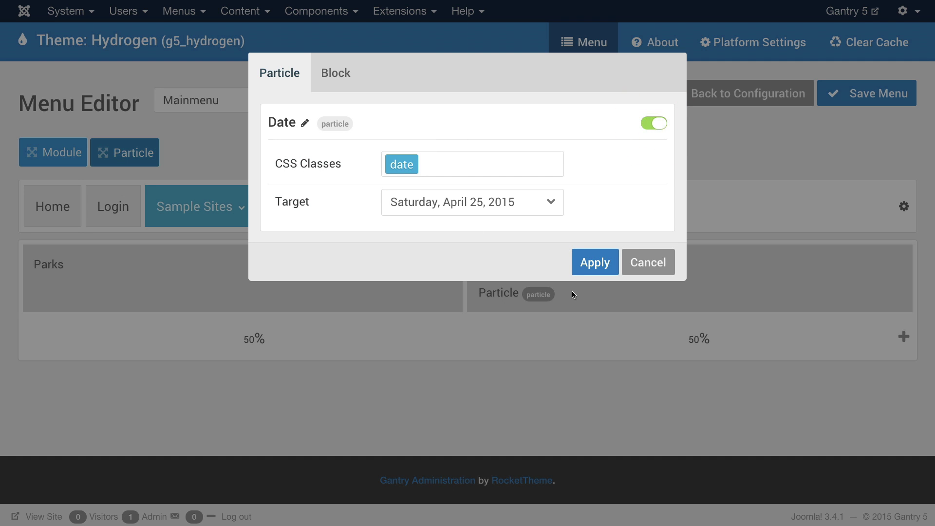
left_click(580, 255)
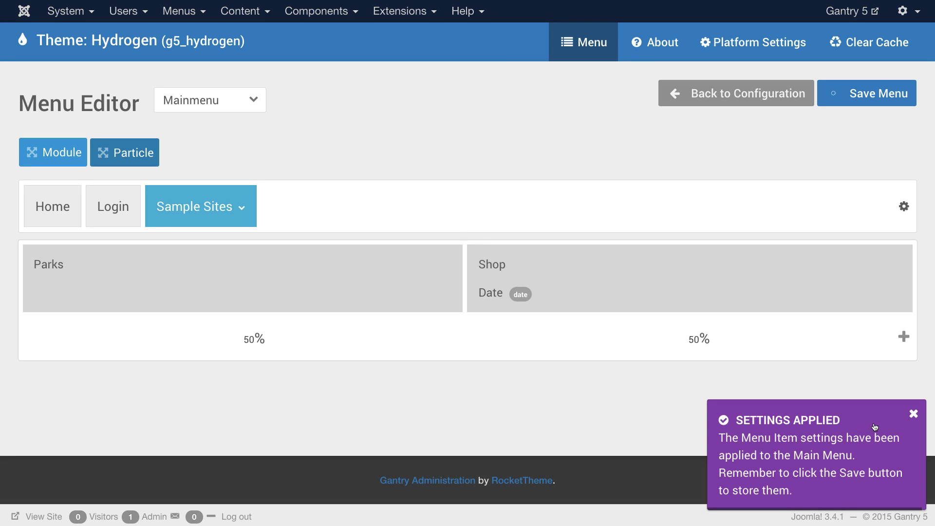
Save the menu and confirm the live dropdown shows Saturday, April 25, 2015 under Shop
left_click(913, 413)
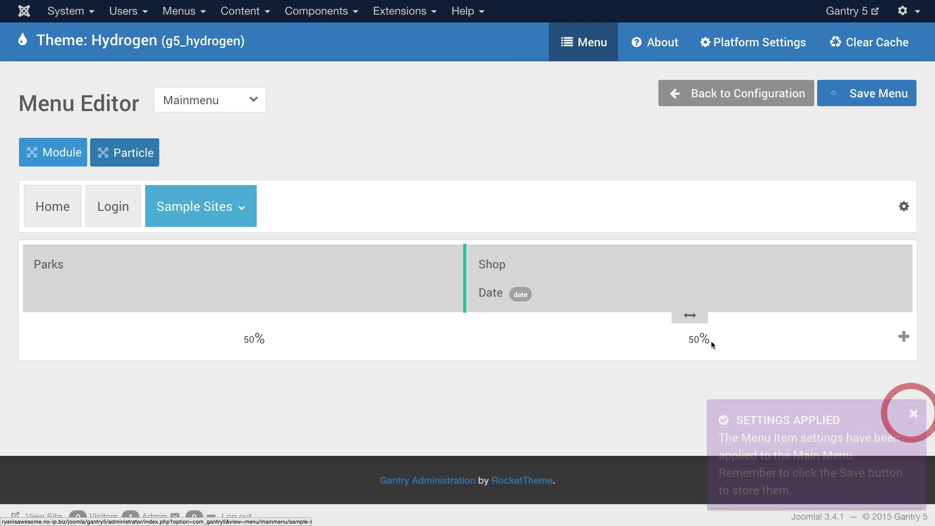
left_click(833, 94)
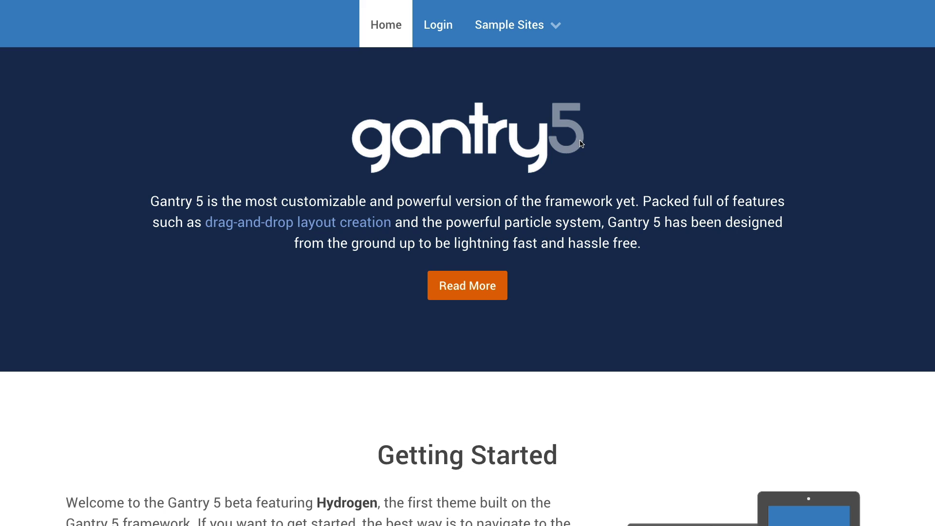
left_click(556, 25)
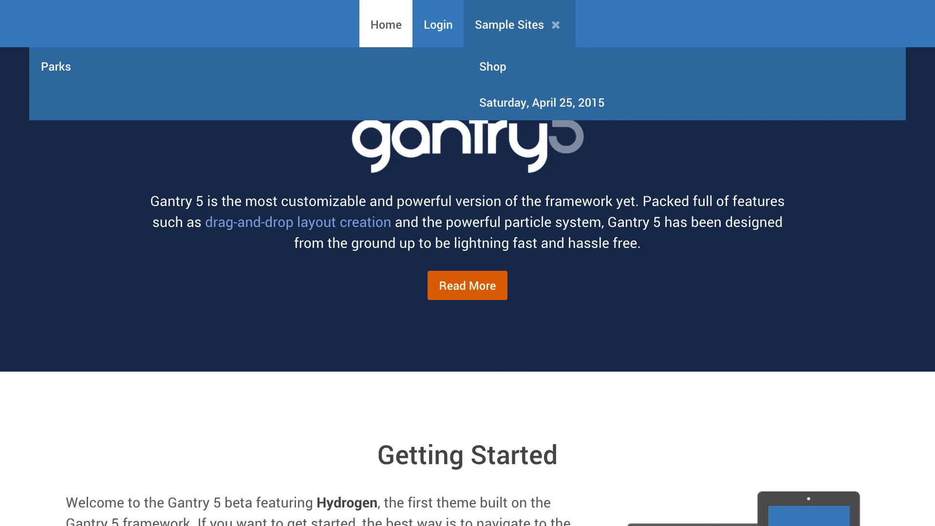
left_click(603, 159)
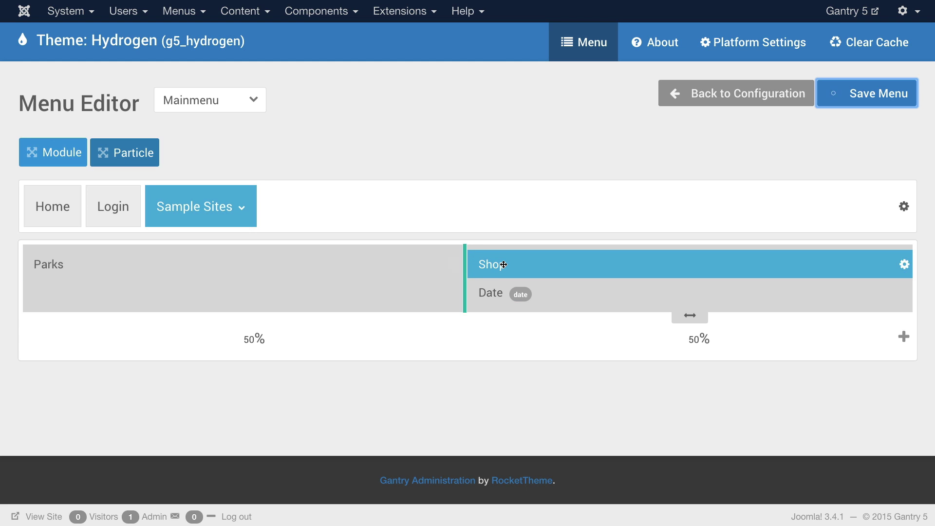
Move Shop back into the Parks column and begin adding a module to the top level, filtering by 'FP'
left_click_drag(502, 264, 281, 269)
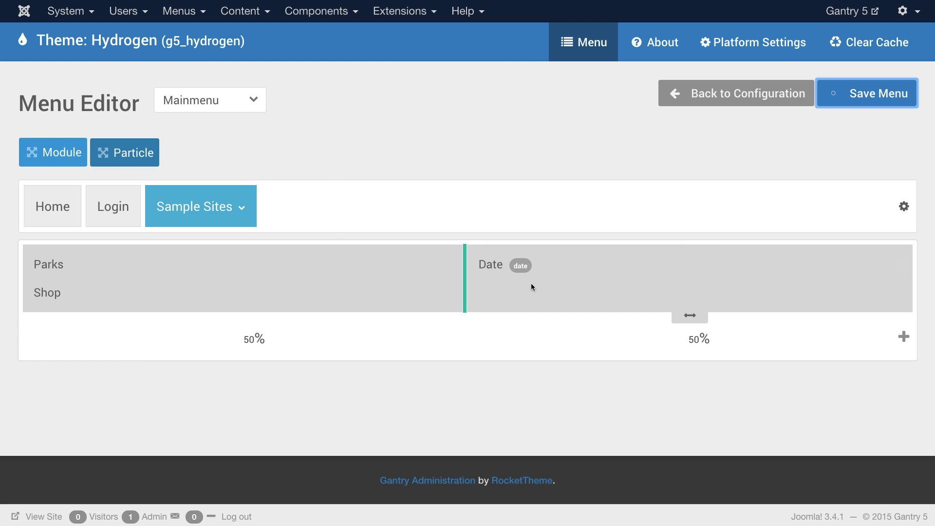
left_click_drag(44, 152, 223, 205)
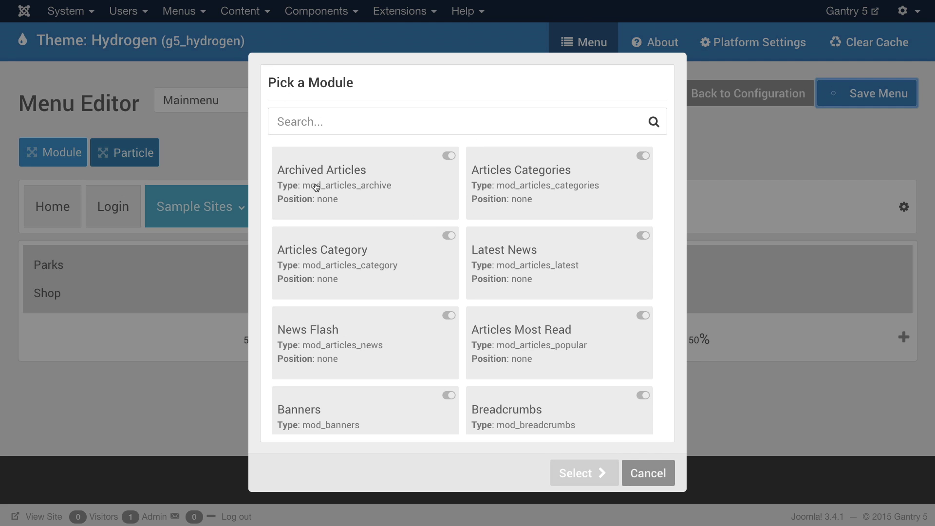
left_click(326, 119)
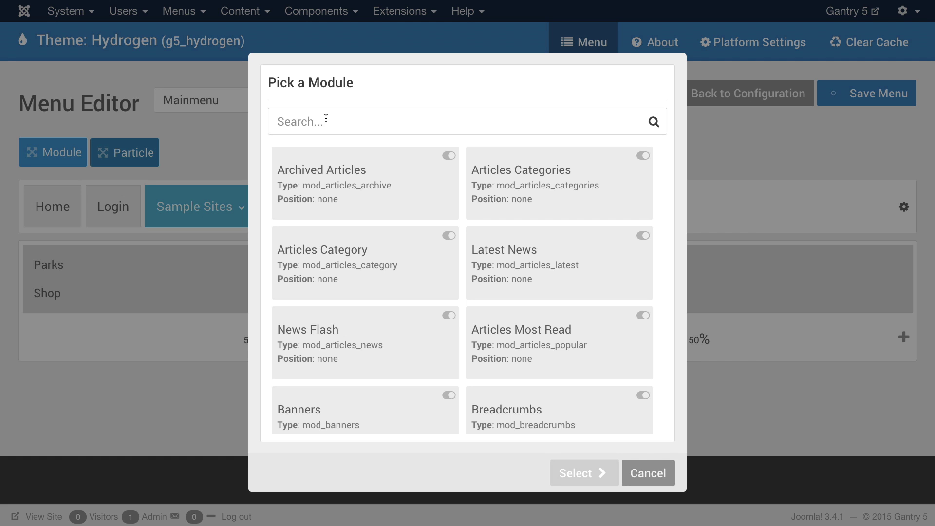
type("FP")
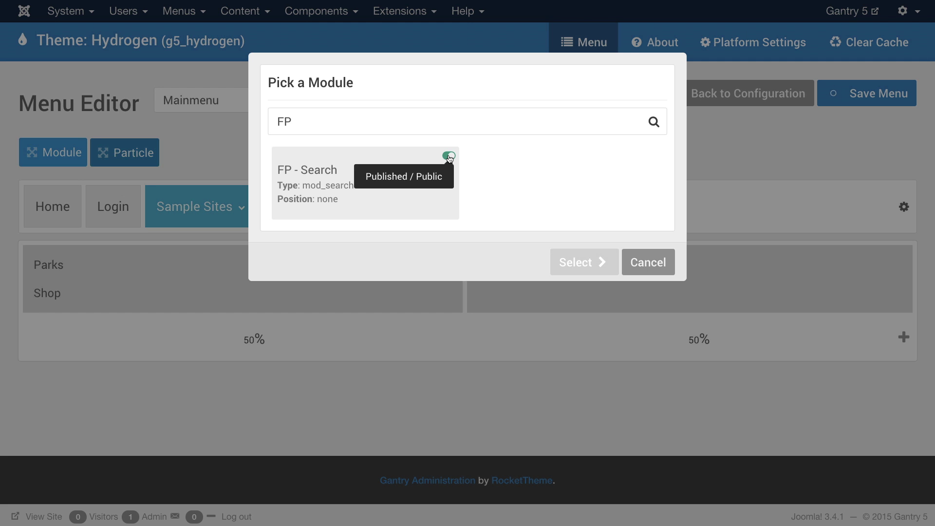
Choose the FP - Search module, apply it after Sample Sites, and save the menu
left_click(330, 177)
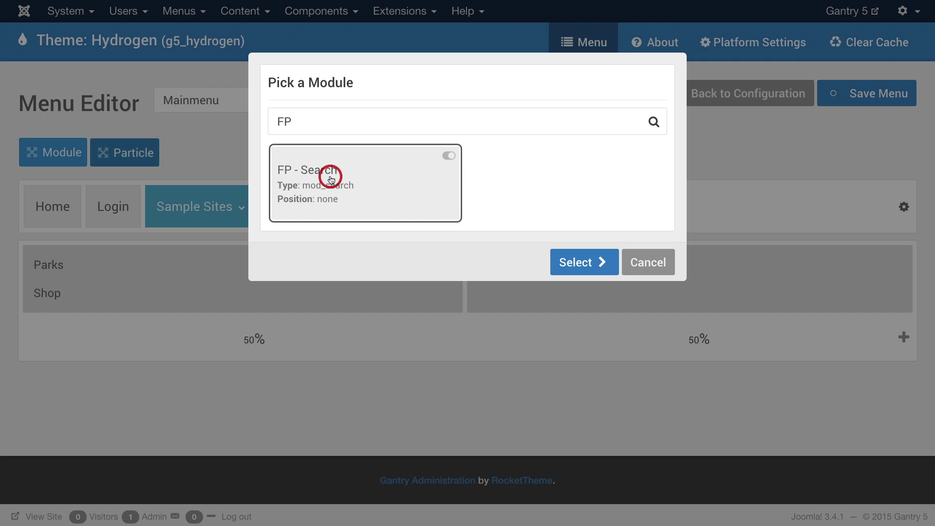
left_click(564, 268)
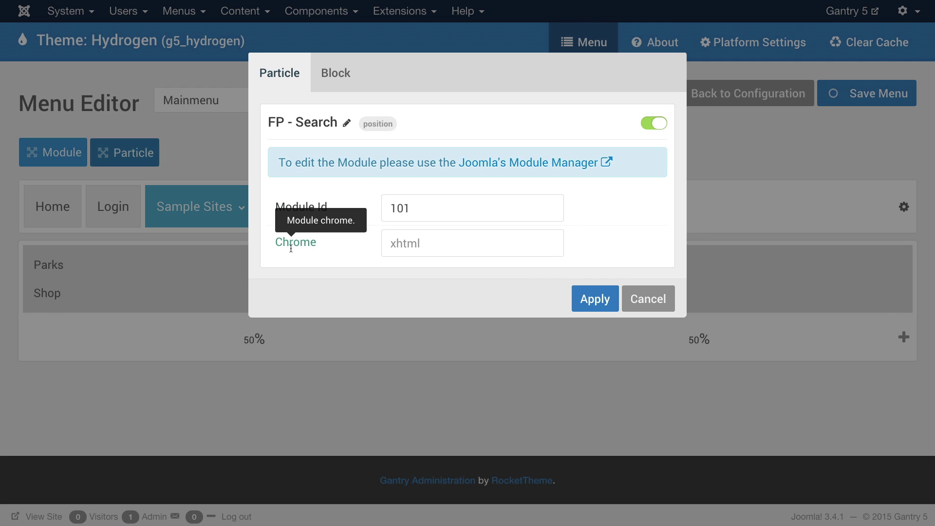
left_click(344, 88)
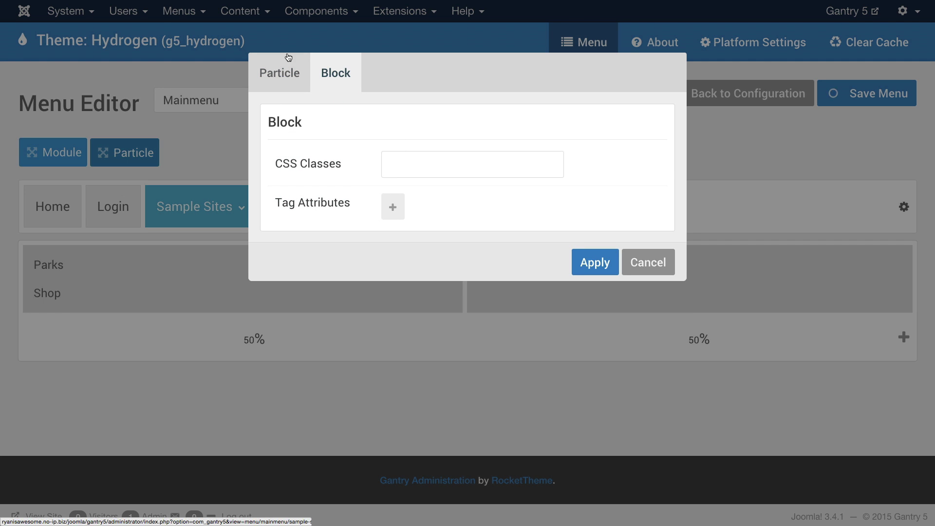
left_click(283, 68)
left_click(601, 296)
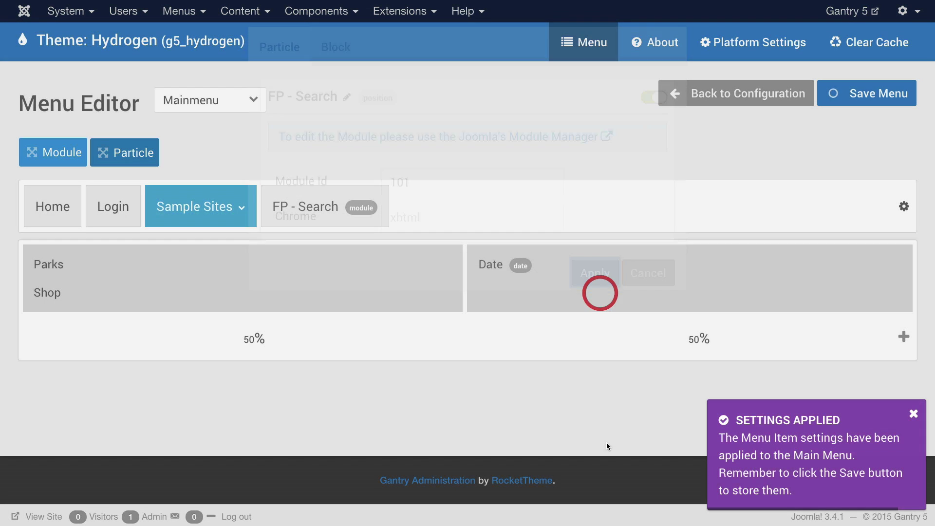
left_click(844, 92)
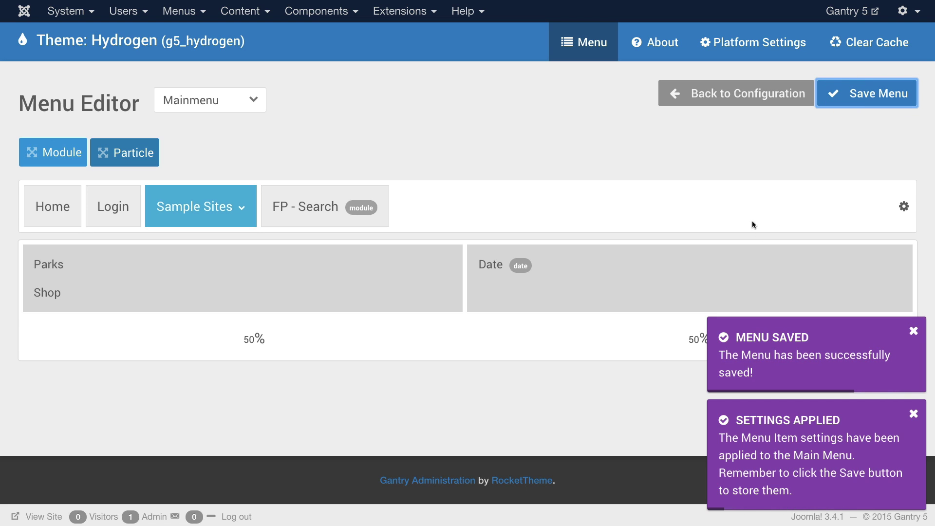
Reload the front page to see the Search box beside Sample Sites and view its dropdown
key("ctrl+Tab")
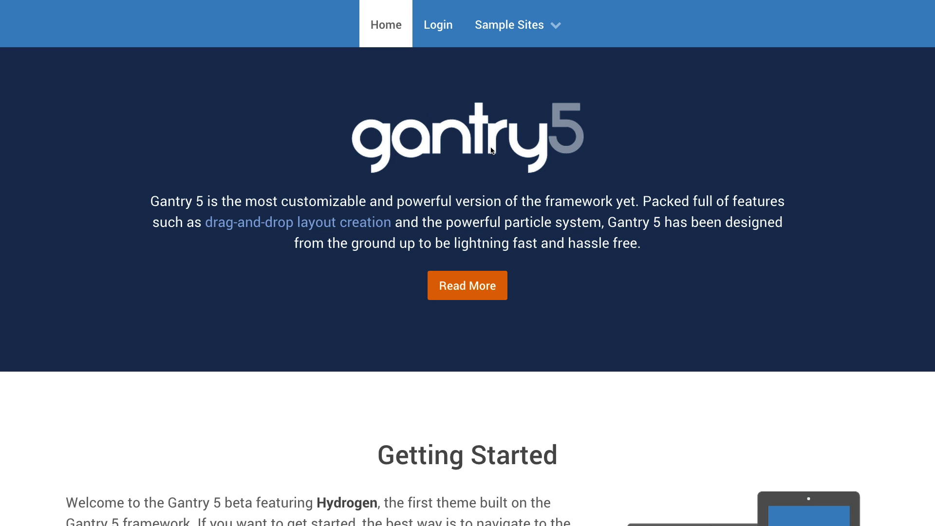
key("F5")
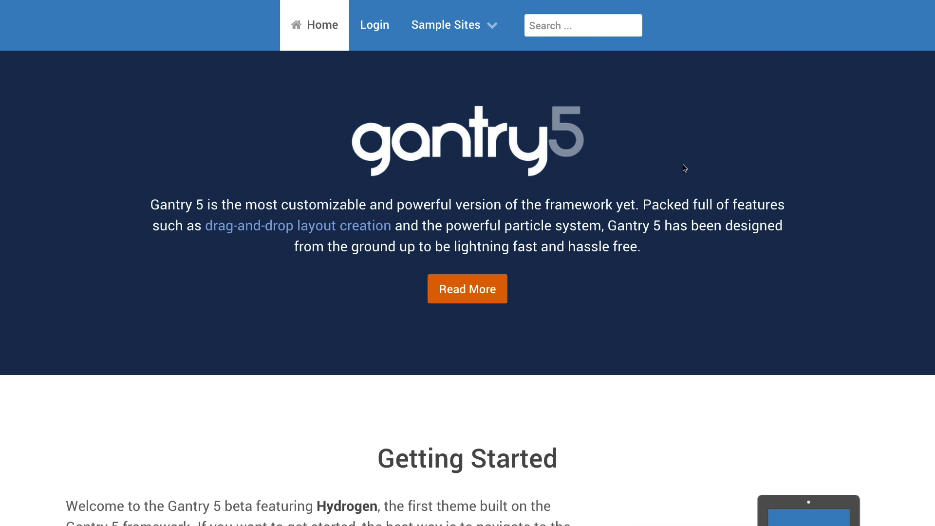
mouse_move(487, 33)
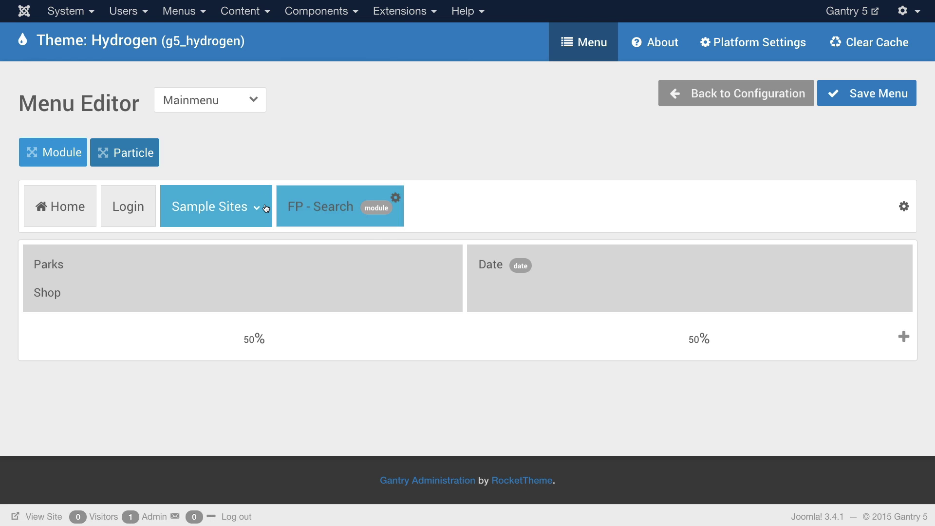
Move Date into the left column with Parks and Shop, remove the empty column, and open Sample Sites' settings
left_click_drag(533, 260, 256, 297)
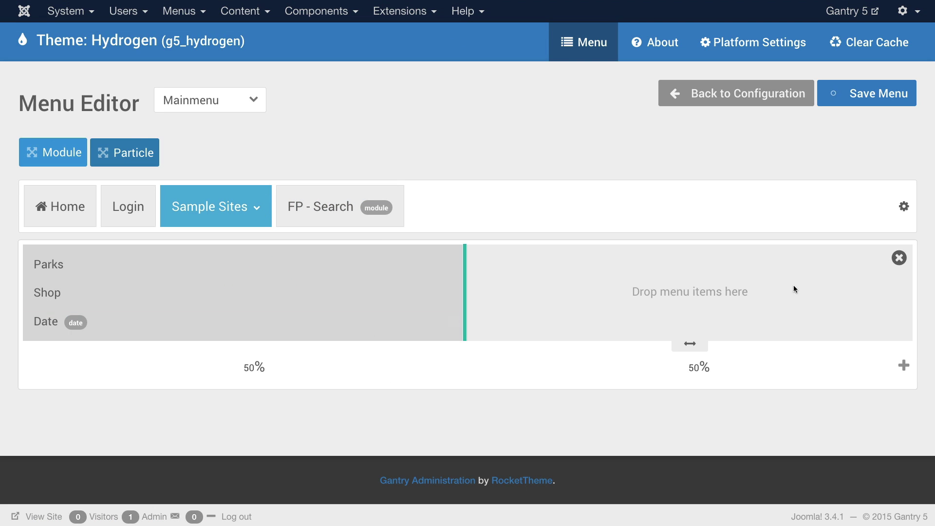
left_click(899, 258)
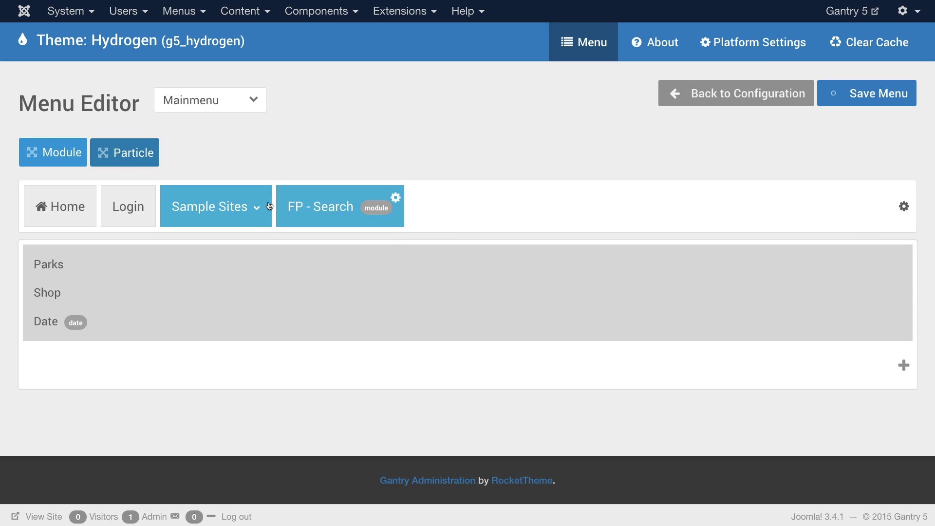
mouse_move(262, 196)
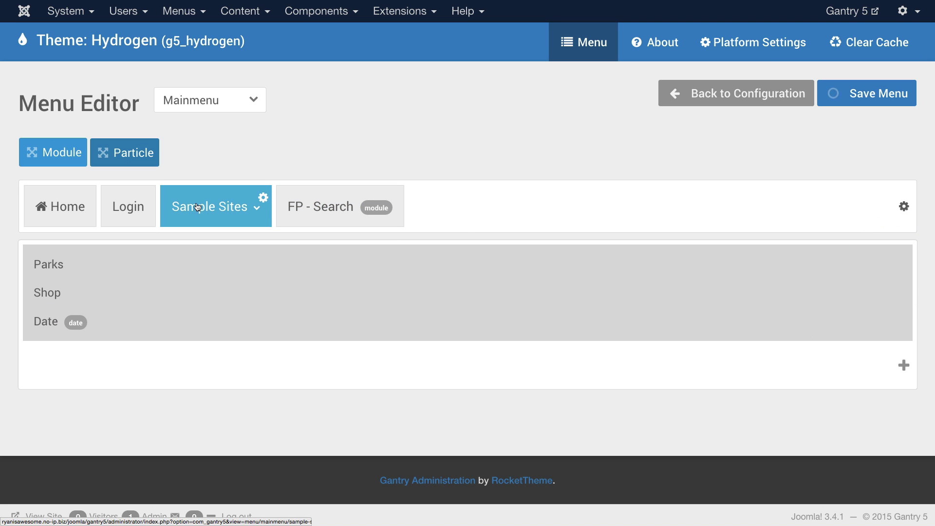
left_click(262, 198)
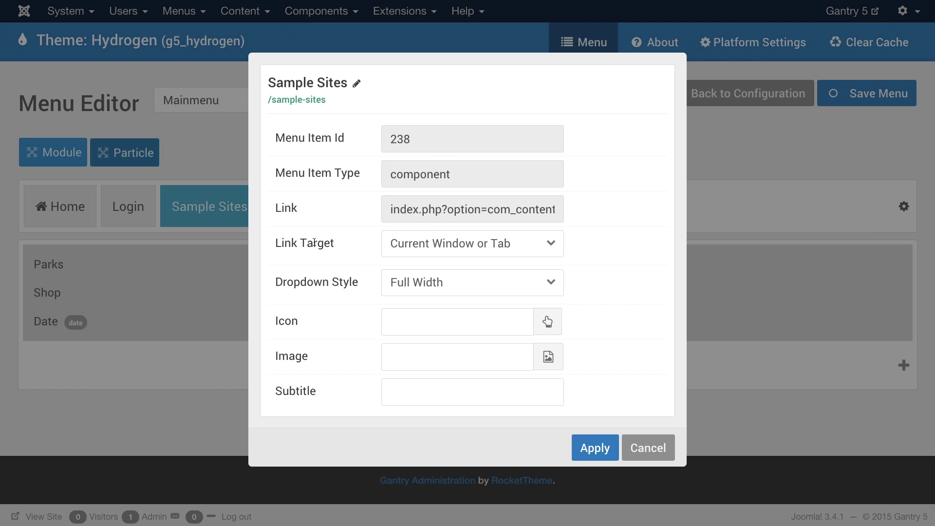
Set the Sample Sites dropdown style to Standard, leaving the link target unchanged
left_click(551, 243)
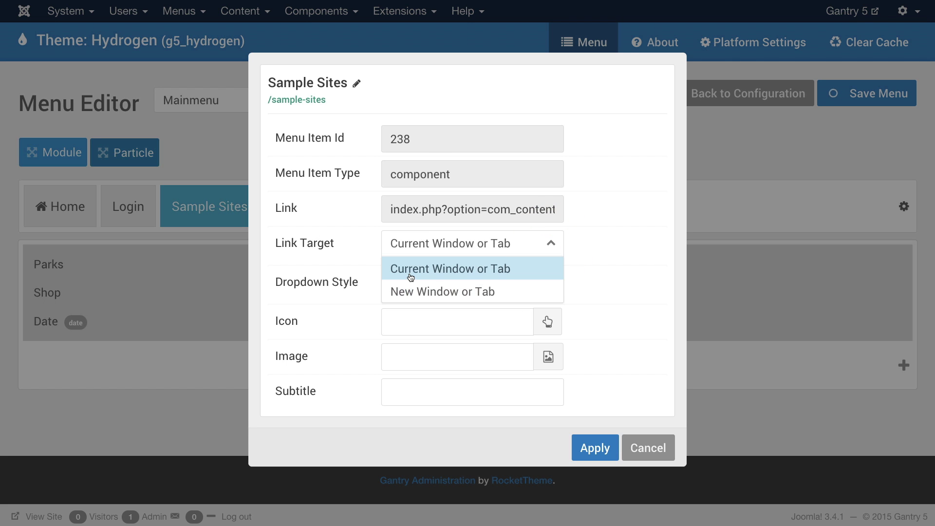
left_click(607, 243)
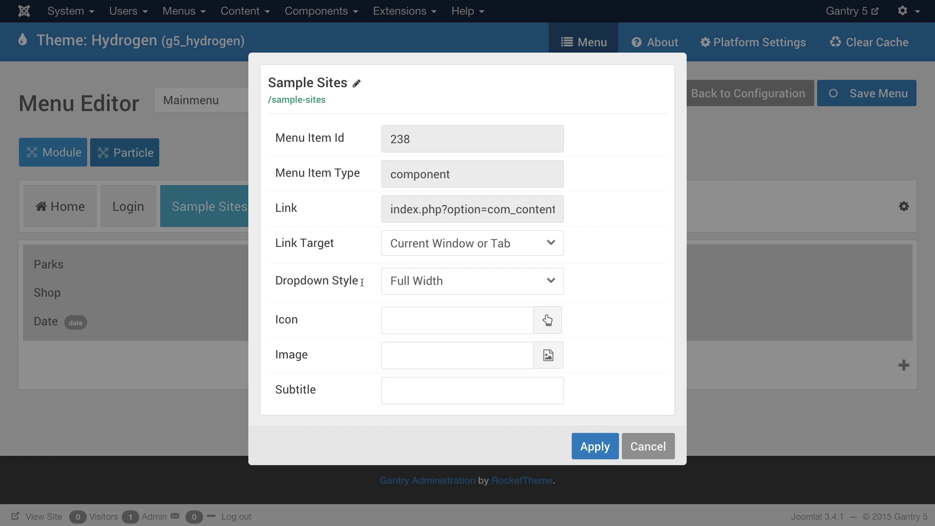
left_click(476, 282)
left_click(441, 307)
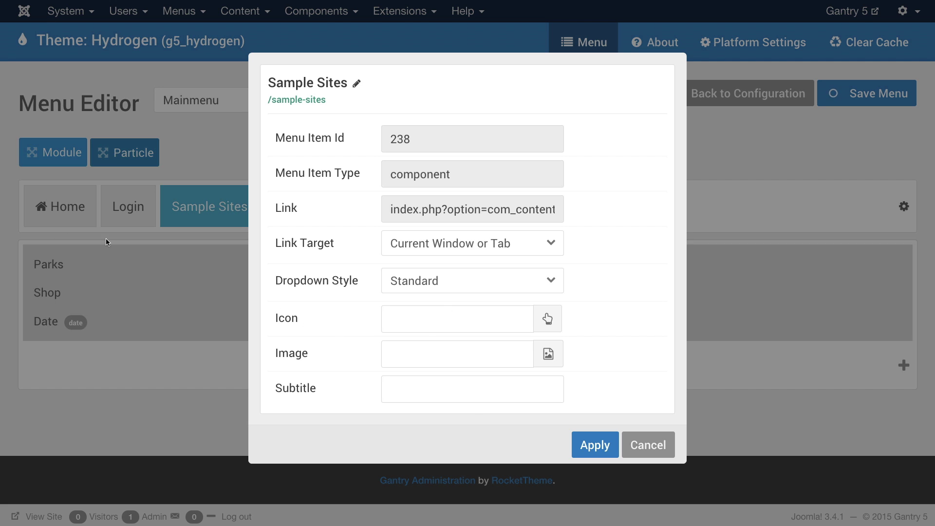
Give Sample Sites the fa-leaf icon, apply the settings, and save the menu
left_click(555, 316)
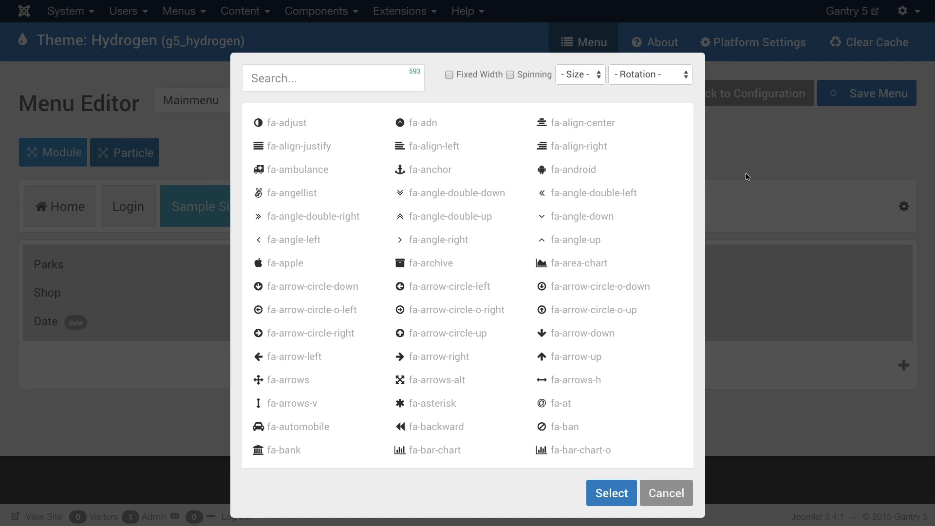
type("lea")
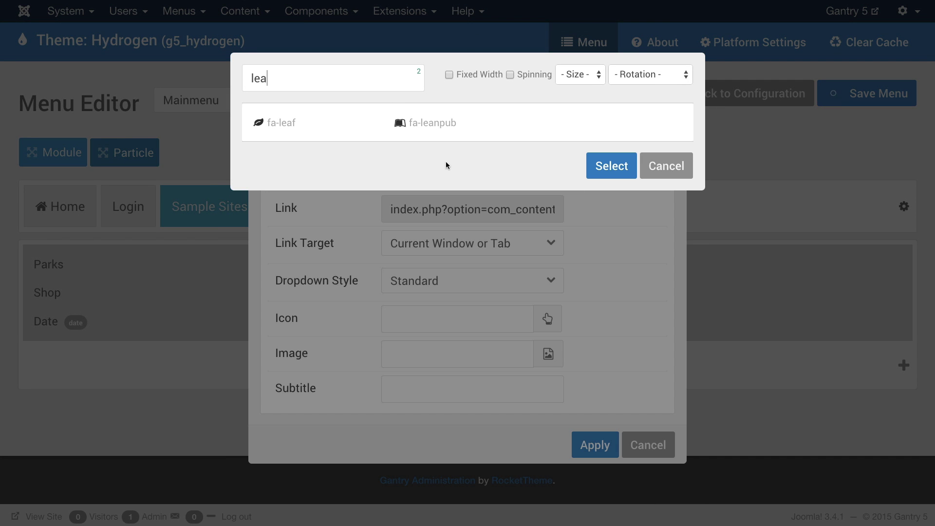
left_click(269, 117)
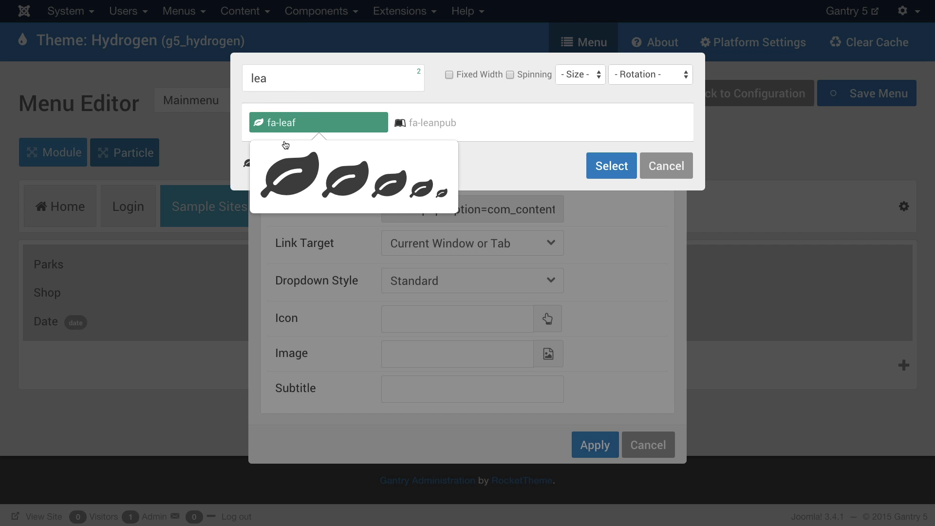
left_click(592, 169)
left_click(594, 444)
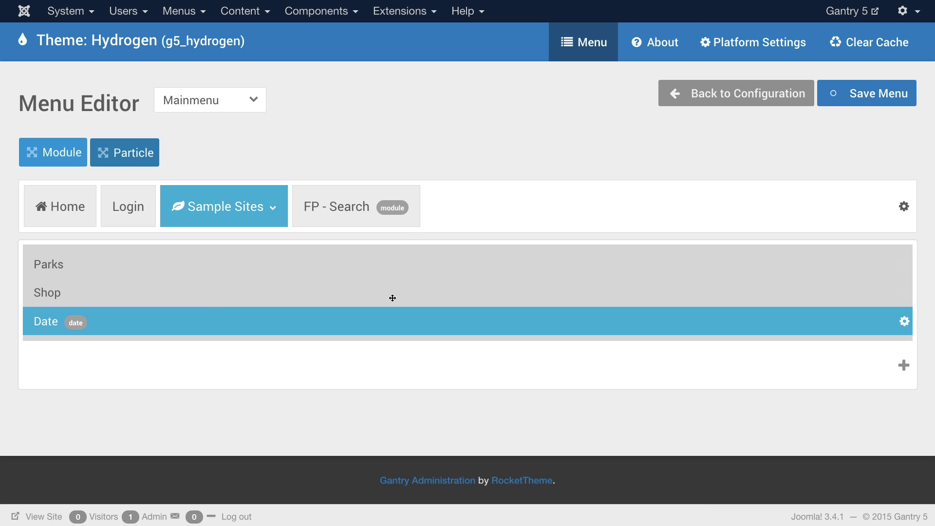
left_click(860, 103)
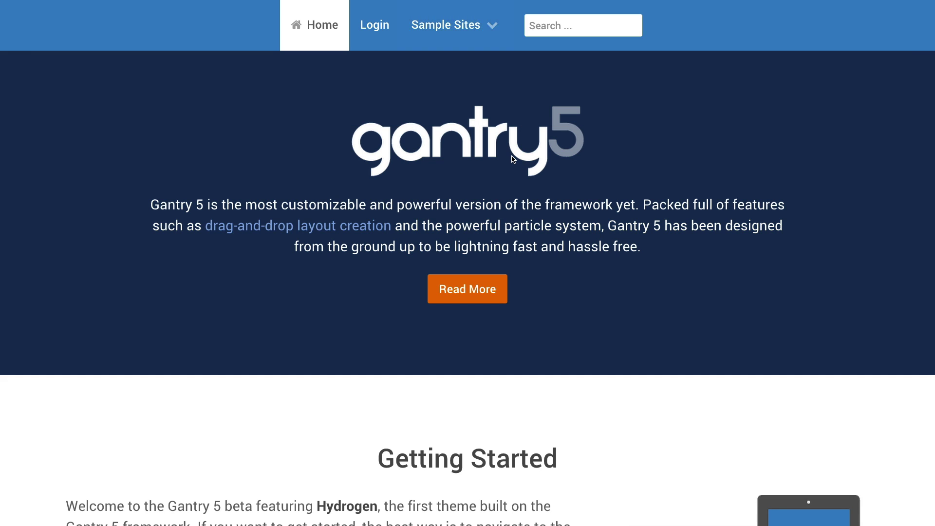
Check the live leaf-icon Sample Sites dropdown with Parks, Shop and the date in one column, then return to the admin
mouse_move(487, 27)
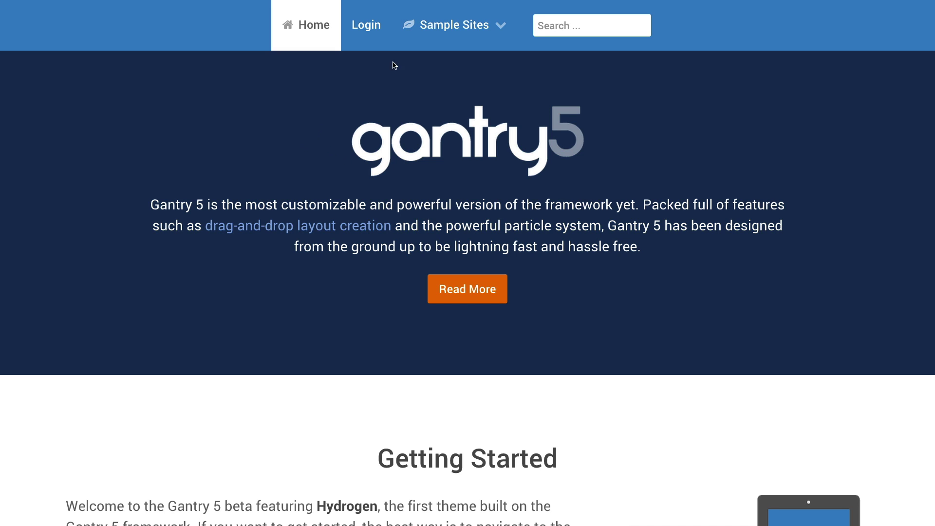
mouse_move(450, 46)
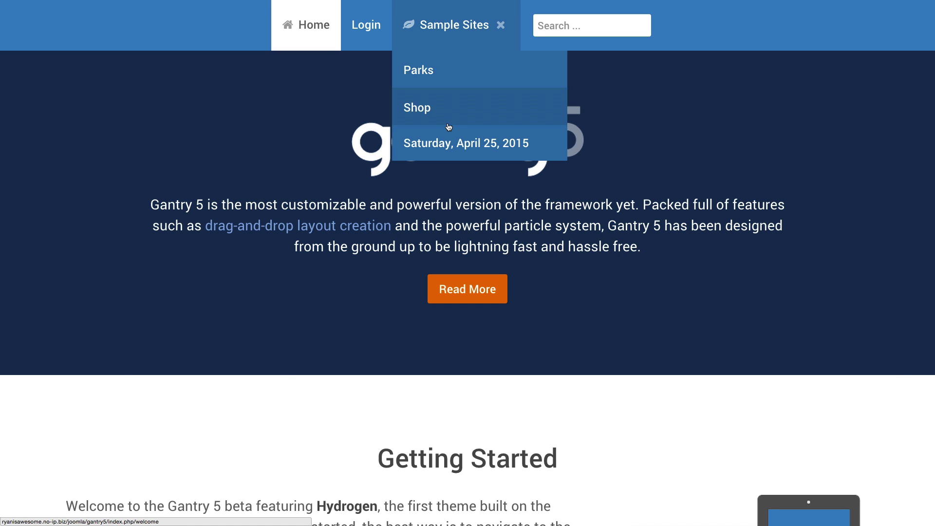
key("ctrl+Tab")
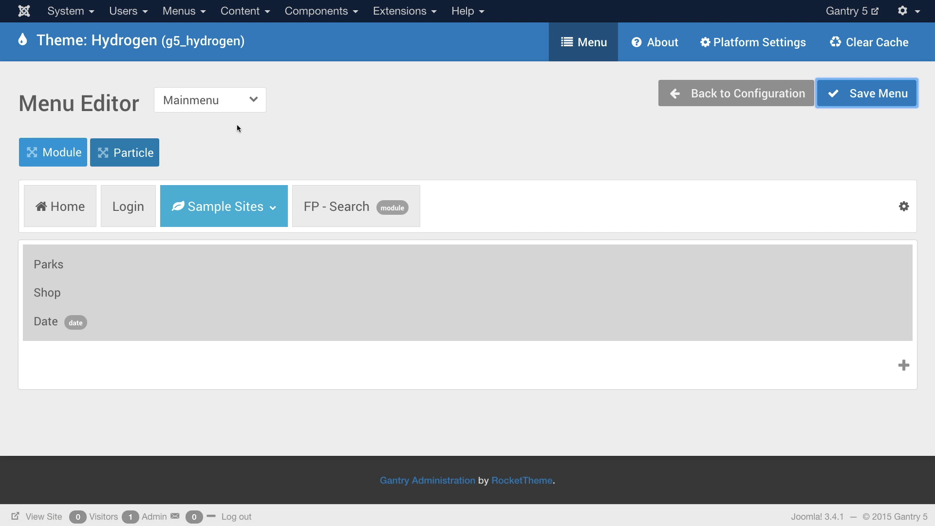
Switch the Gantry theme configuration to Hydrogen - Home
left_click(689, 103)
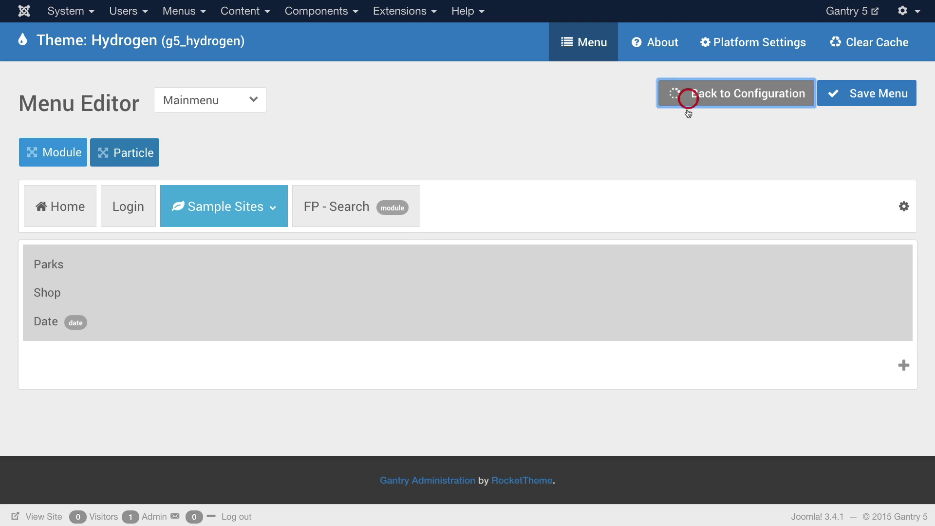
left_click(175, 82)
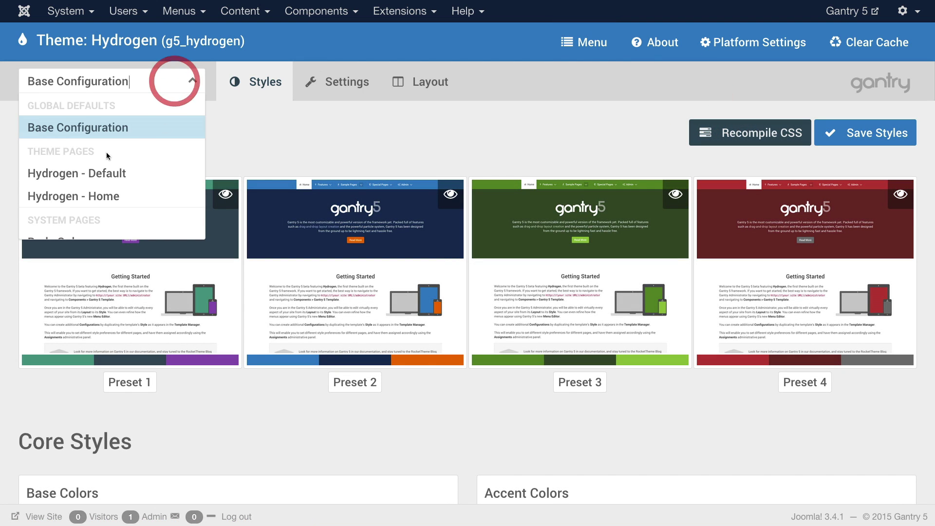
left_click(82, 195)
Override the Menu Dropdown Width with 500px and save the styles
scroll(384, 341, "down", 20)
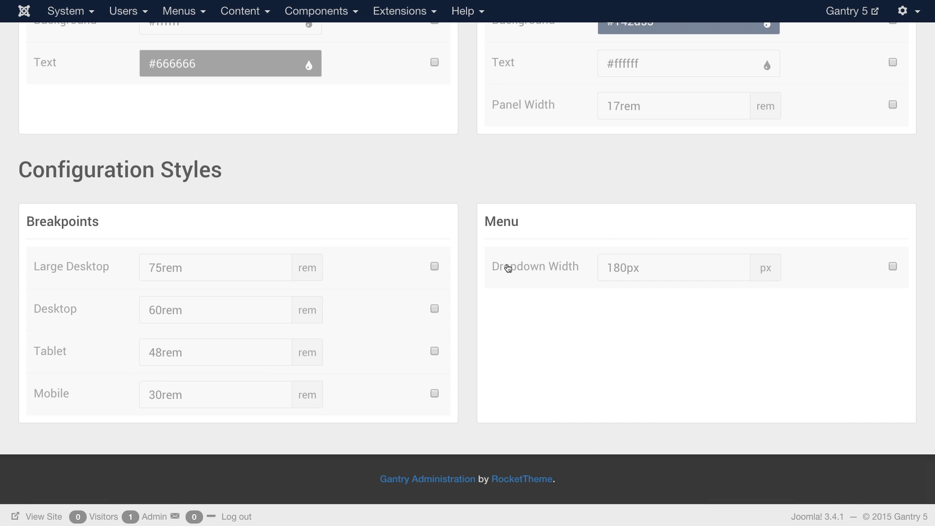
left_click(641, 269)
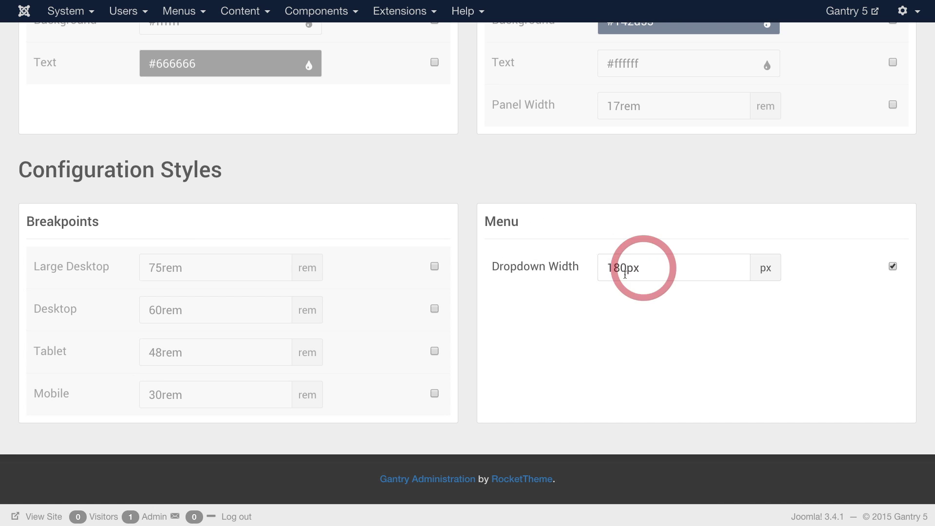
left_click_drag(626, 270, 590, 265)
type("50")
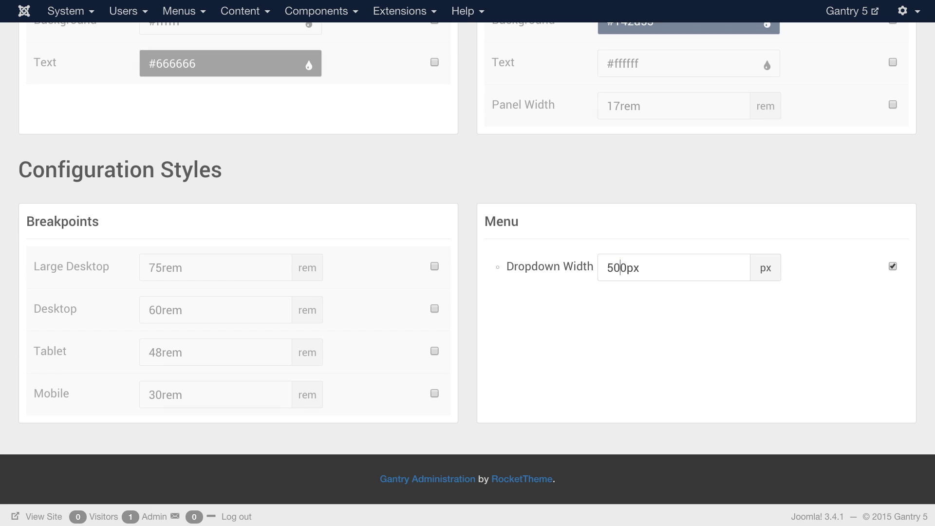
scroll(779, 329, "up", 20)
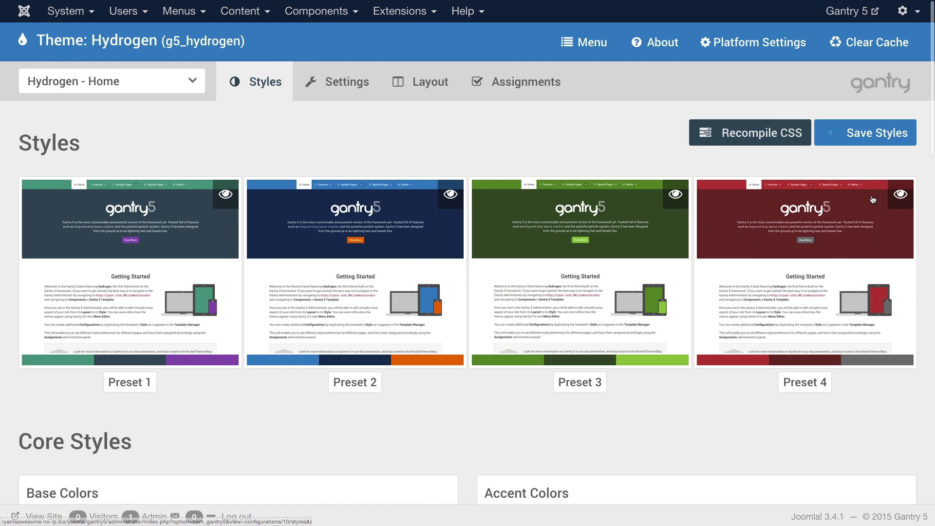
left_click(871, 132)
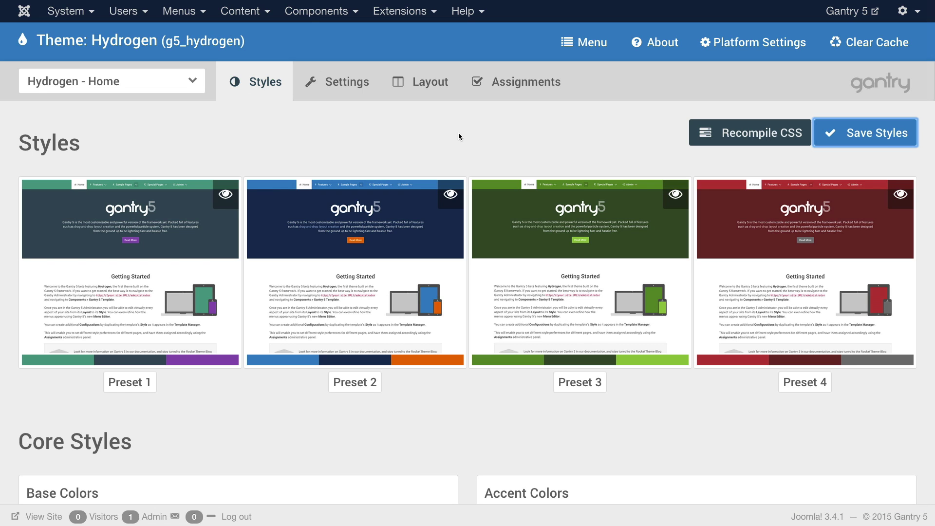
Refresh the front-end home page and show the widened Sample Sites dropdown with Parks, Shop and the date
key("ctrl+Tab")
key("ctrl+r")
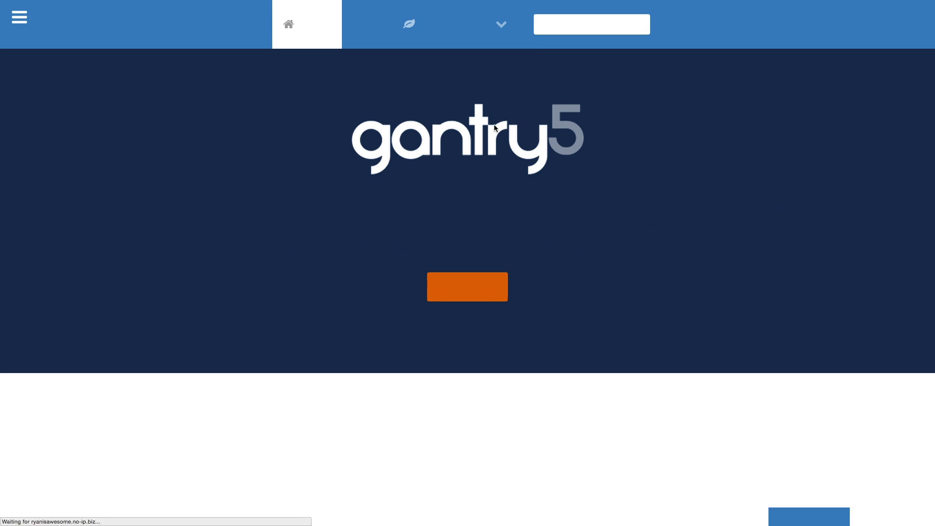
mouse_move(510, 39)
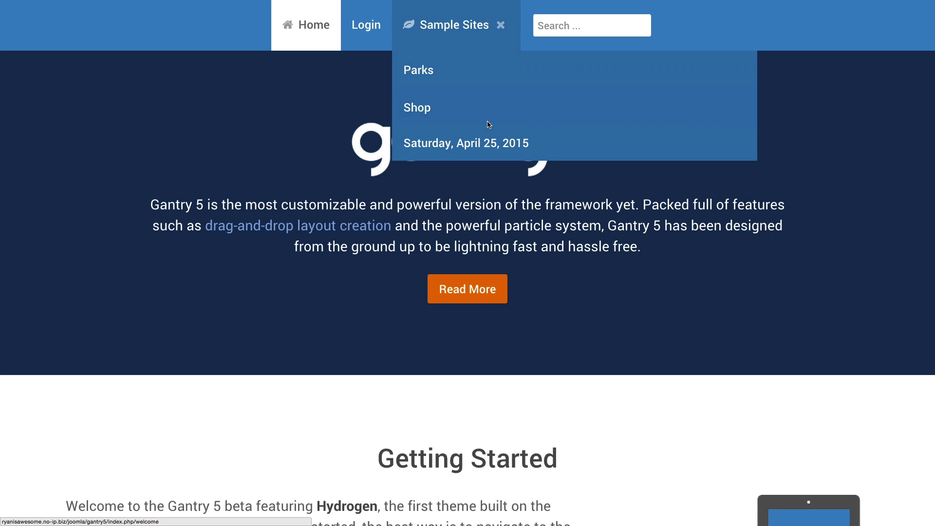